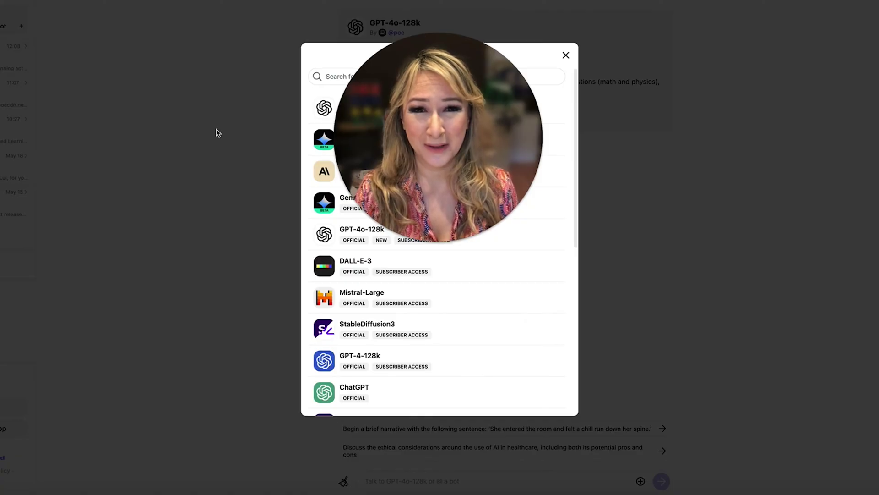
- Switch the chat from GPT-4o-128k to the GPT-4o bot
left_click_drag(411, 113, 123, 120)
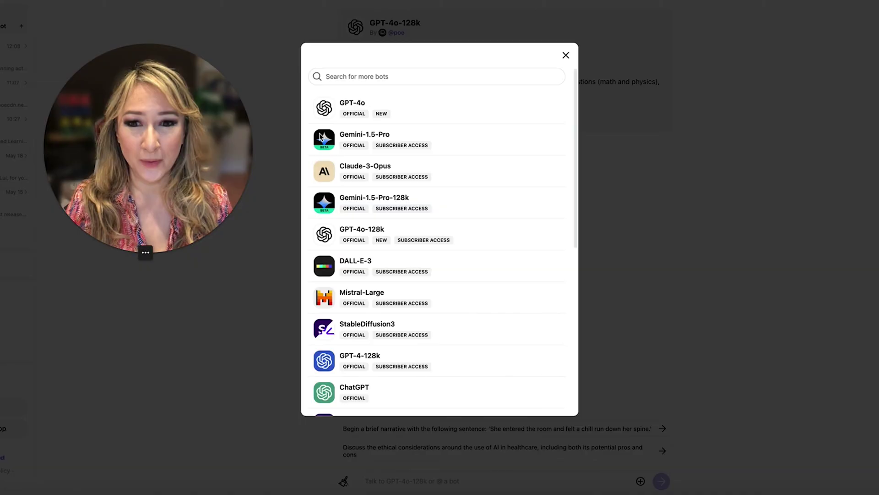
scroll(446, 206, "down", 1)
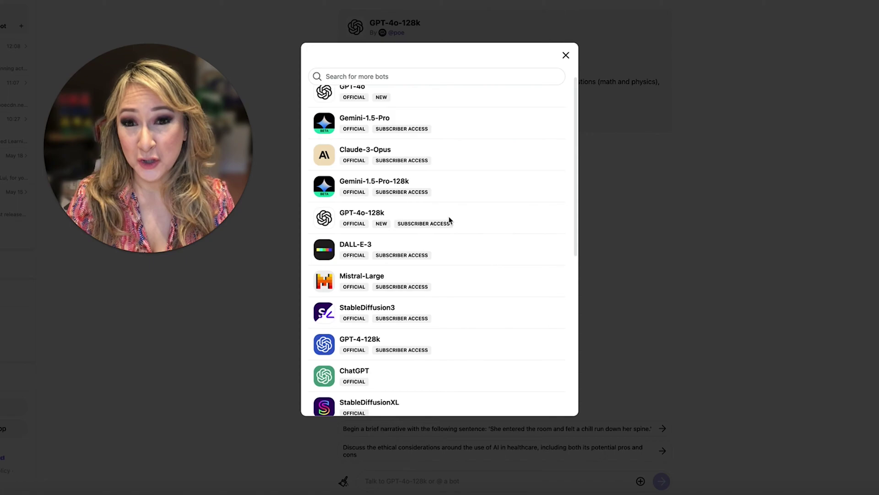
scroll(449, 220, "up", 1)
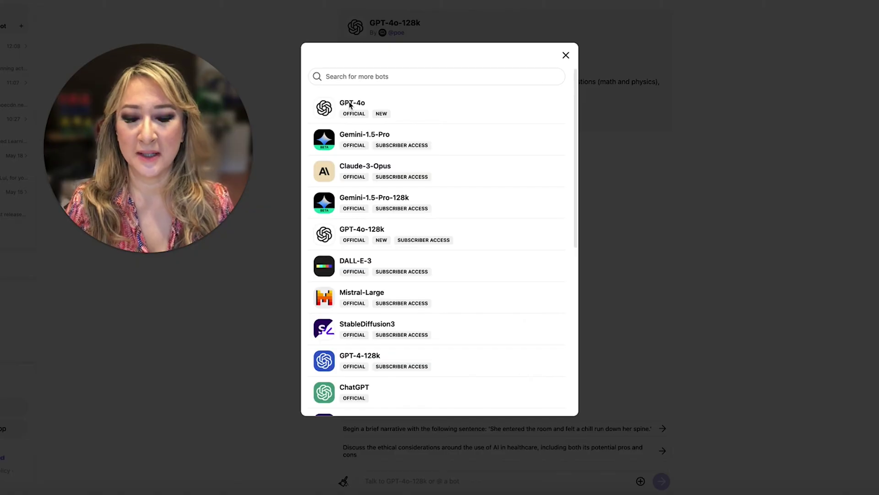
left_click(326, 108)
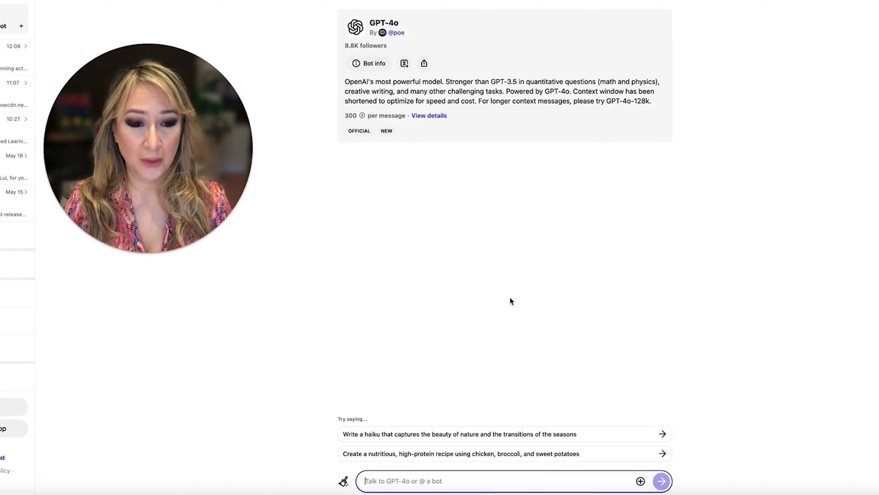
- Attach '6 mistakes with AI.jpg' and type the question 'what is this image about?'
left_click(640, 481)
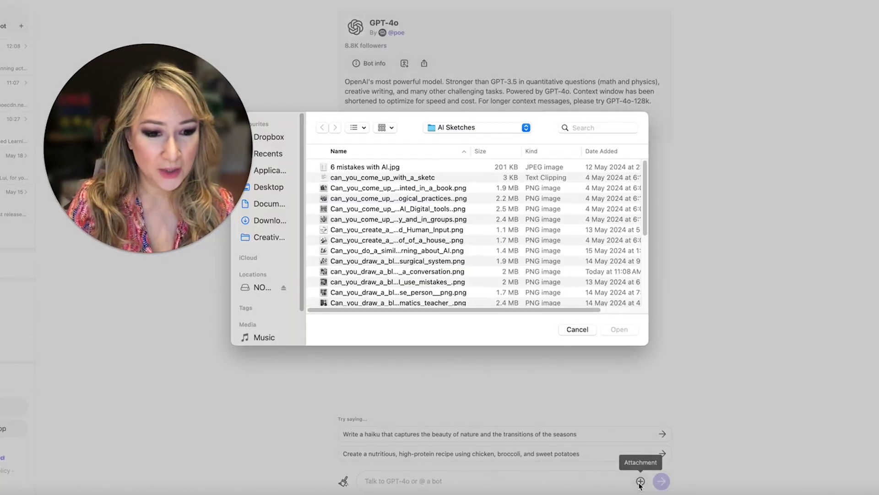
left_click(339, 169)
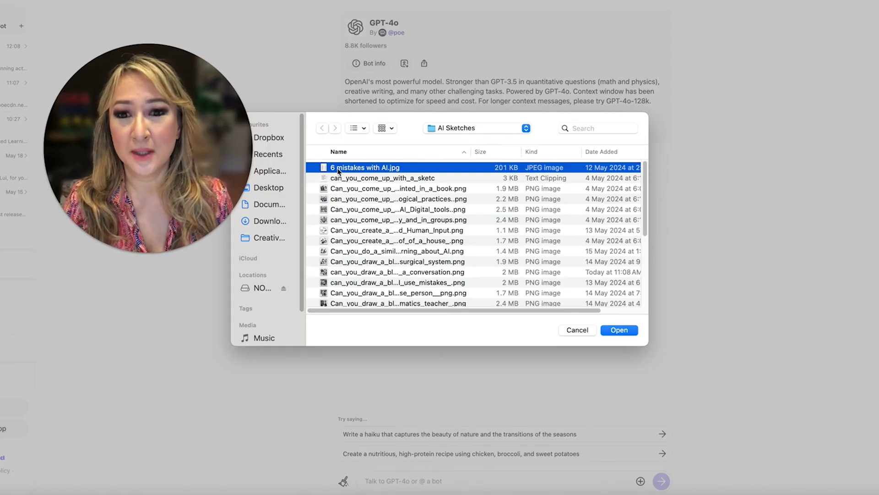
left_click(613, 331)
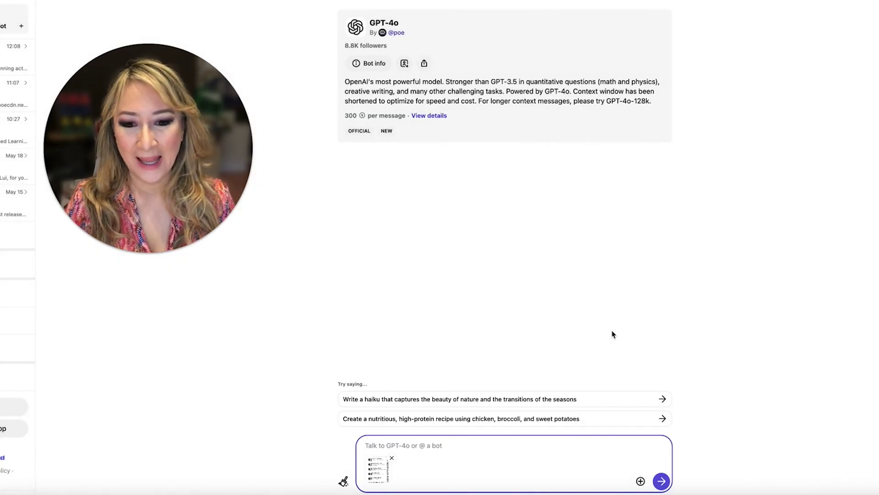
type("wha")
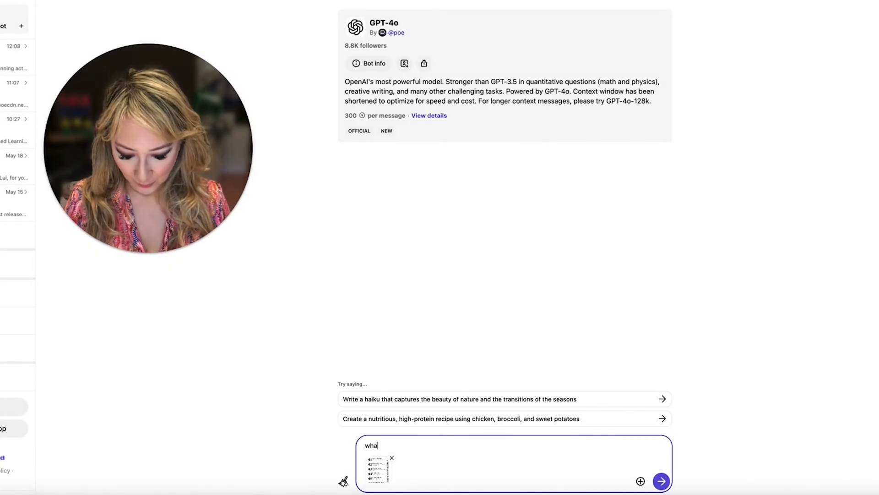
type("t is this ima")
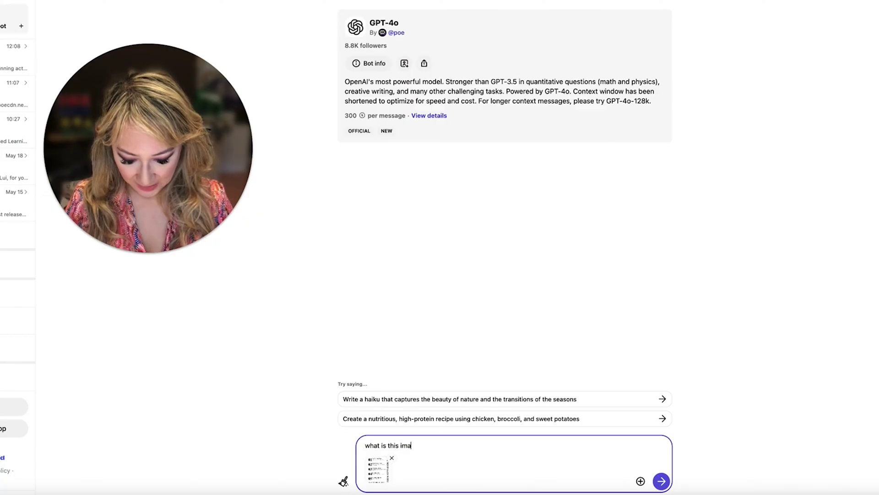
type("ge about")
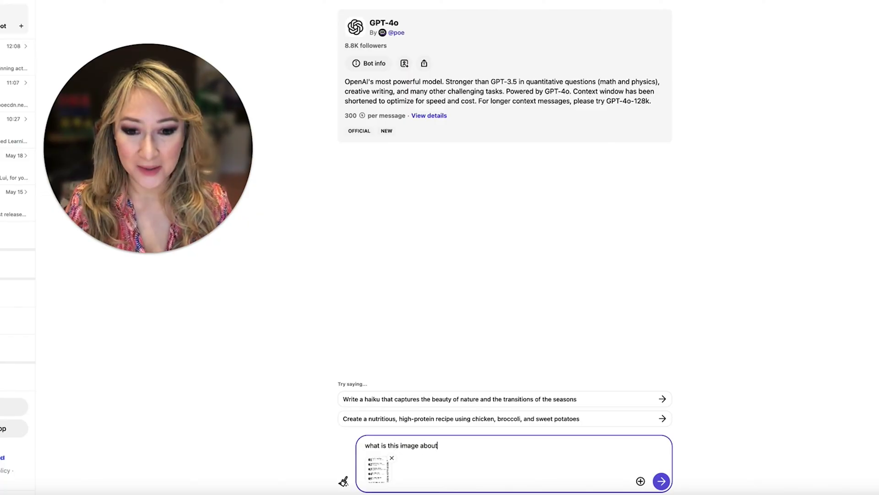
type("?")
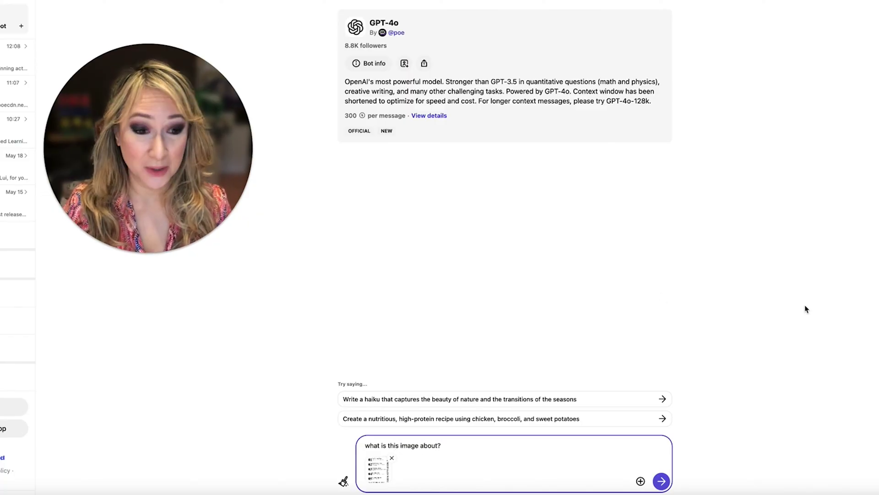
- Send the image question to GPT-4o, then close the enlarged infographic preview
left_click(662, 481)
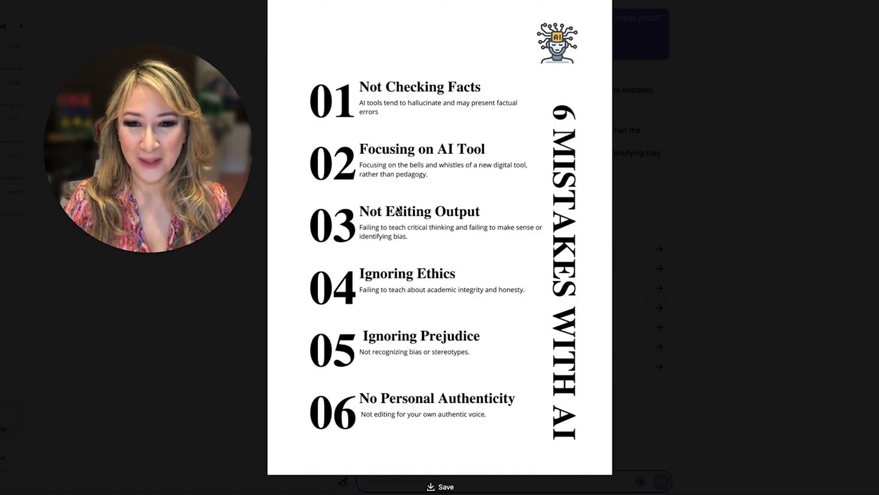
left_click(676, 243)
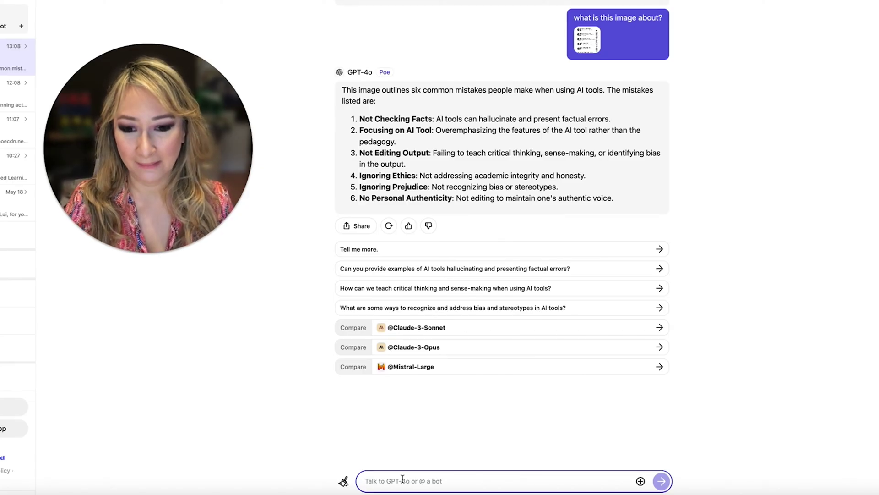
type("@")
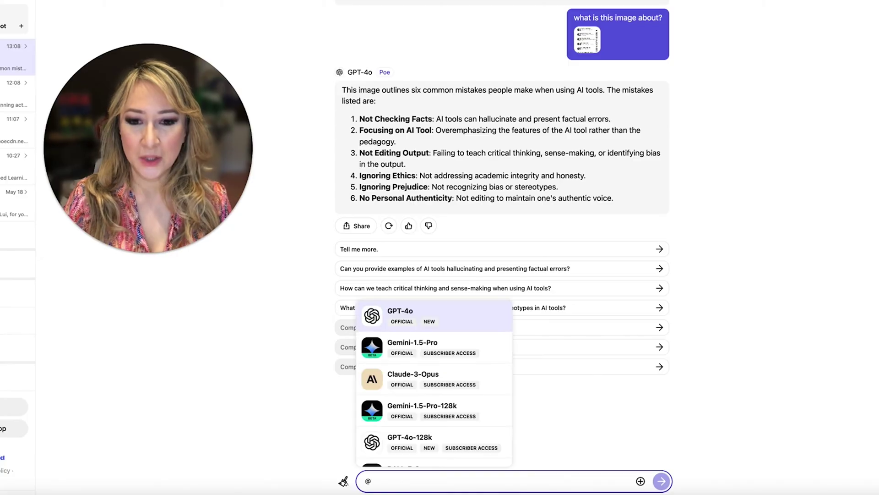
left_click(407, 355)
key("Return")
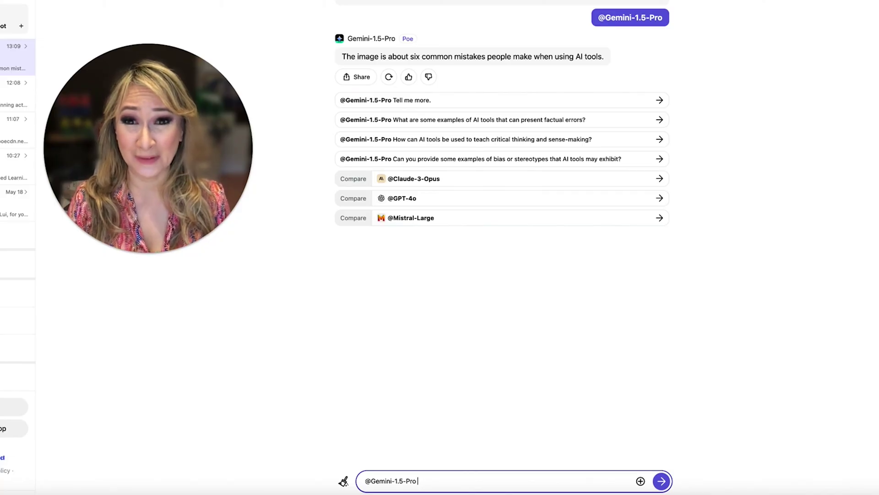
scroll(516, 353, "up", 5)
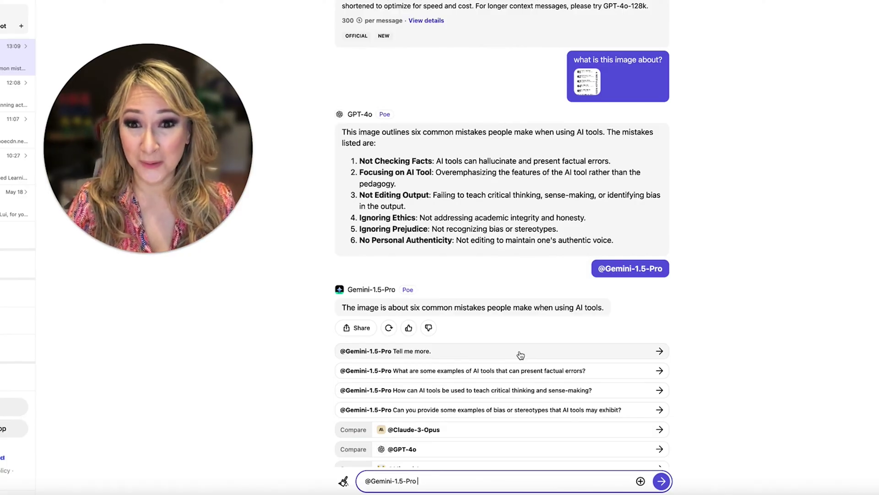
scroll(521, 355, "down", 2)
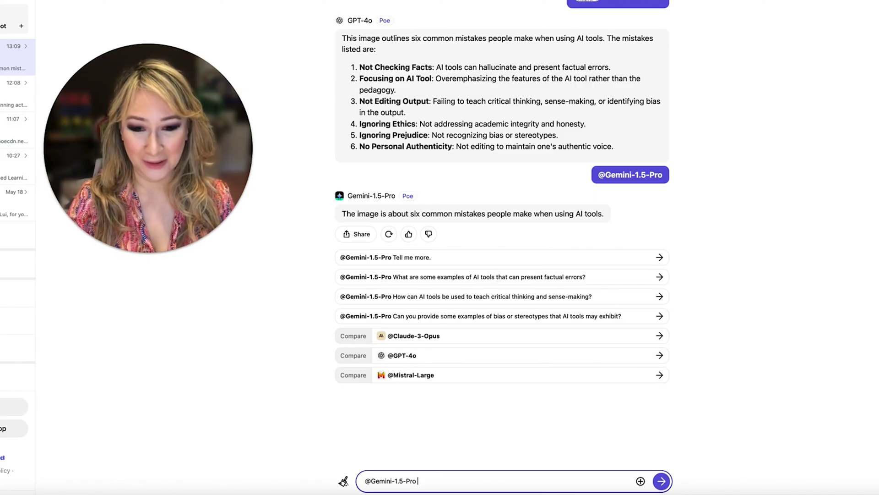
left_click_drag(418, 481, 370, 480)
key("BackSpace")
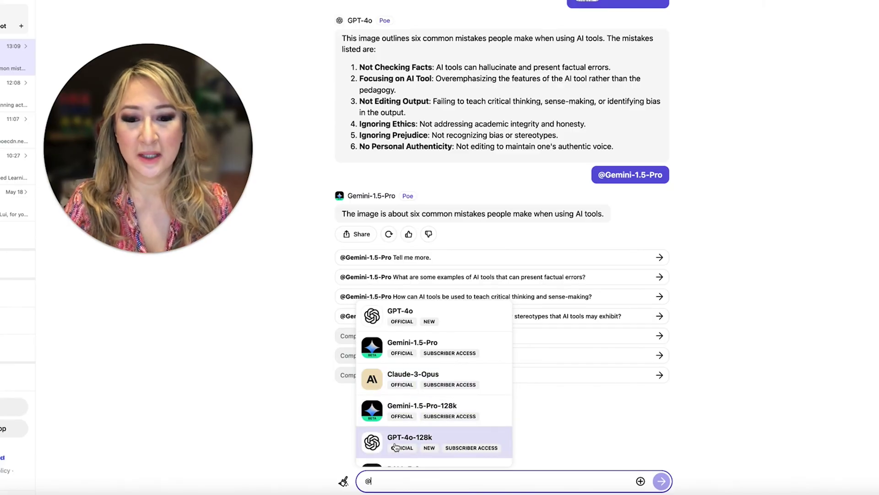
left_click(430, 443)
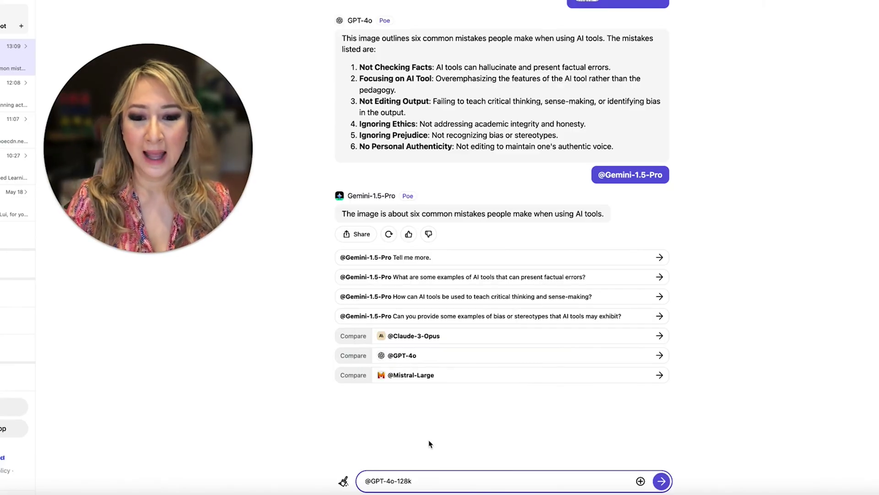
left_click(660, 482)
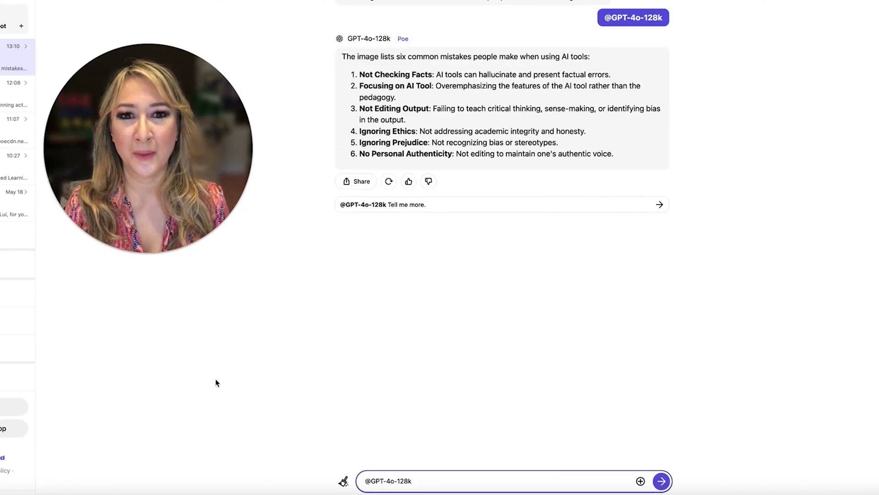
scroll(324, 249, "up", 5)
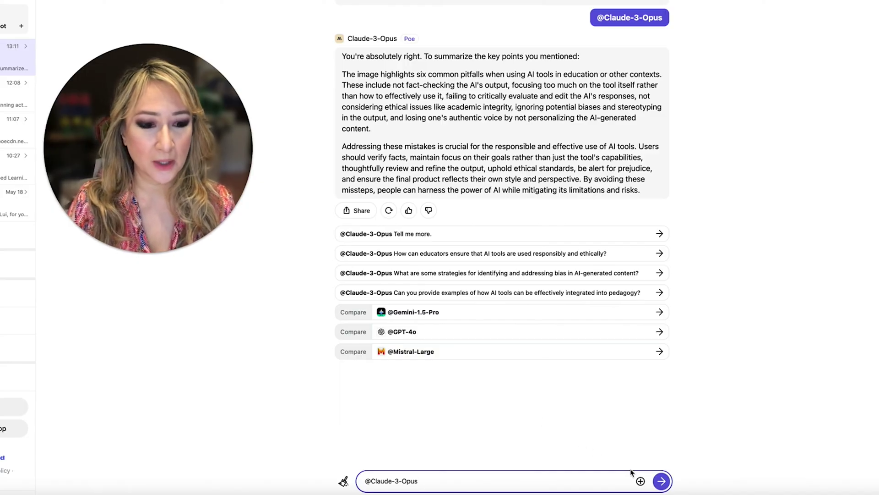
- Attach the firefighter sketch PNG and send it to Claude-3-Opus
left_click(640, 481)
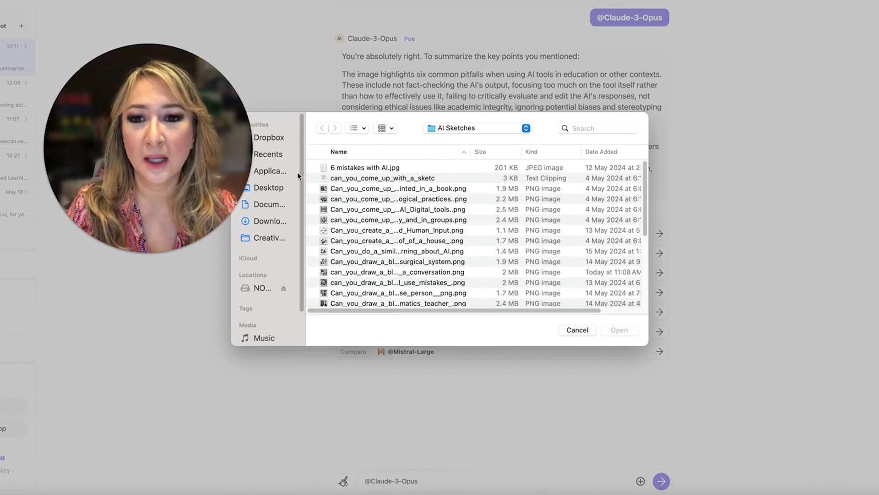
left_click(342, 188)
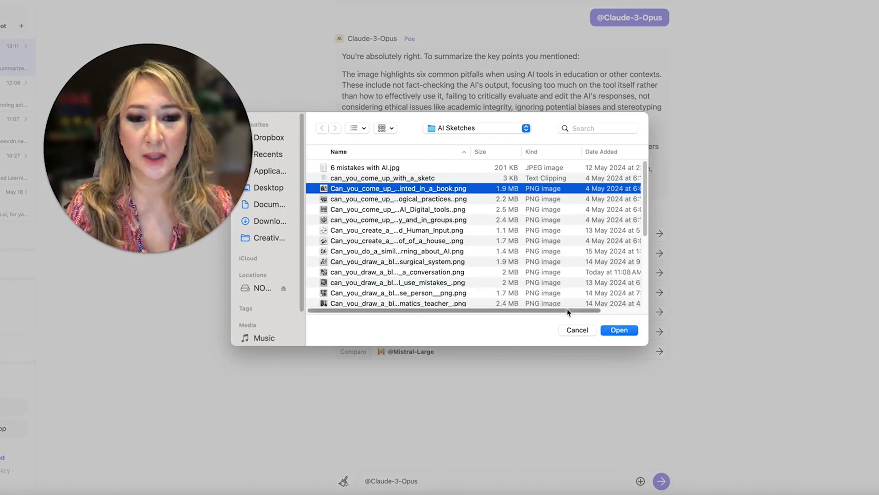
left_click(619, 330)
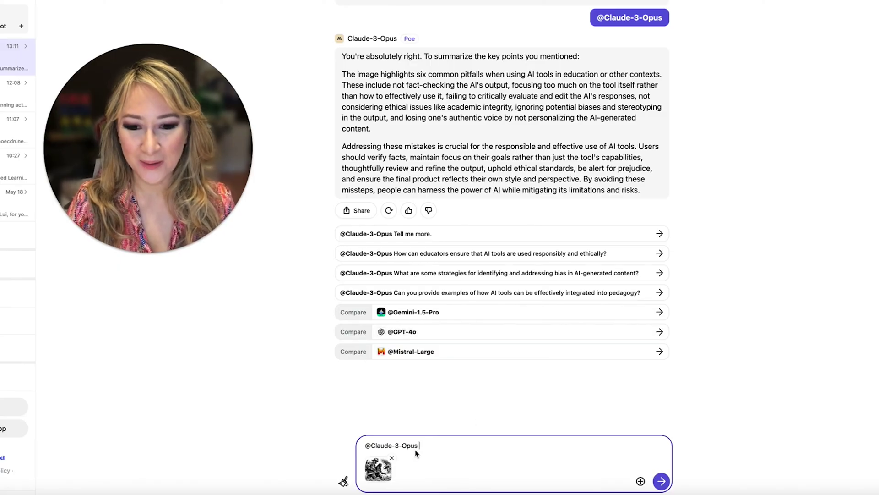
left_click(661, 481)
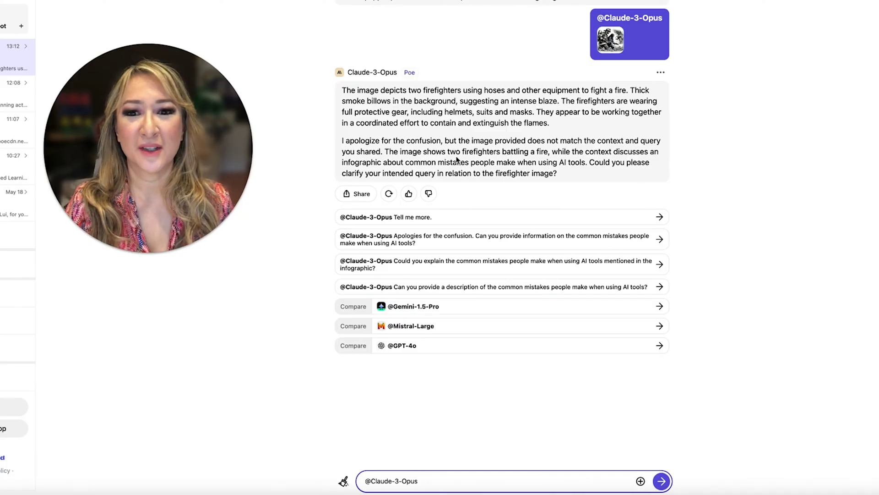
- Send the firefighter sketch to GPT-4o-128k for a description
scroll(392, 197, "up", 5)
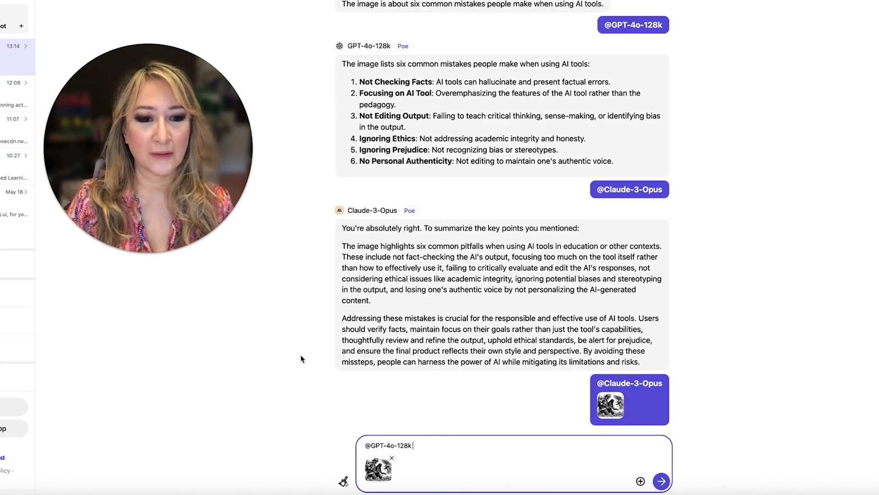
left_click(661, 483)
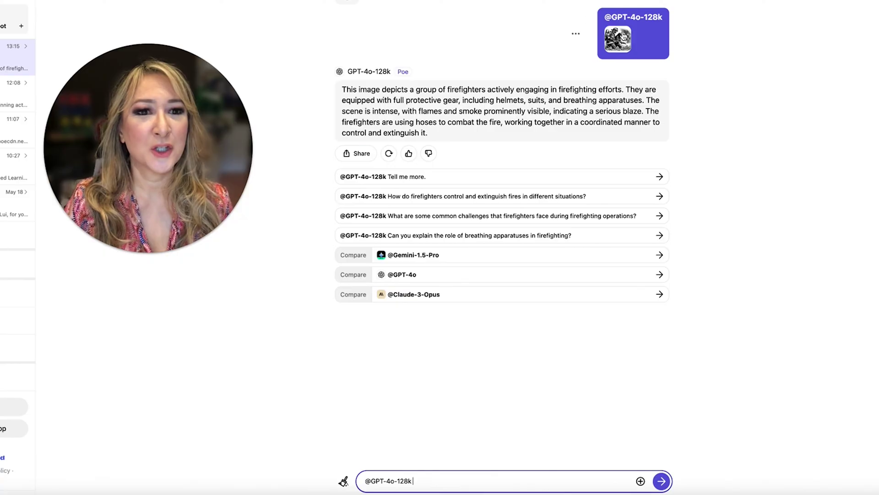
left_click(618, 39)
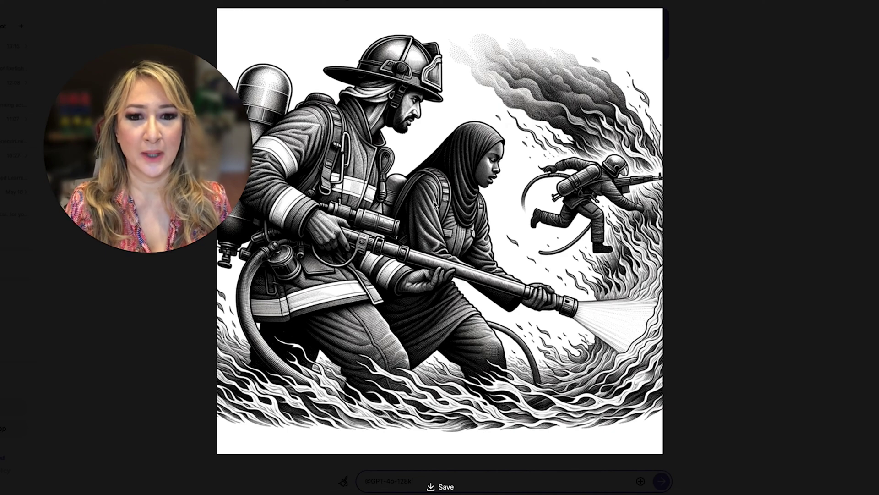
left_click(95, 289)
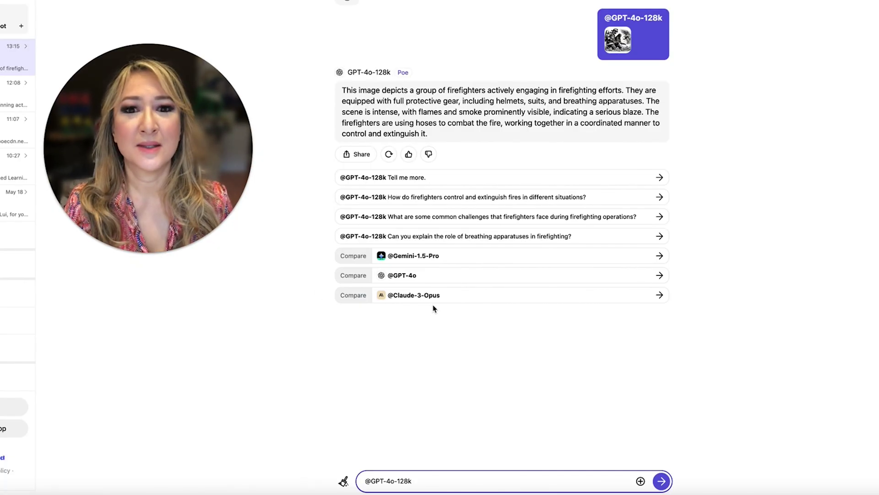